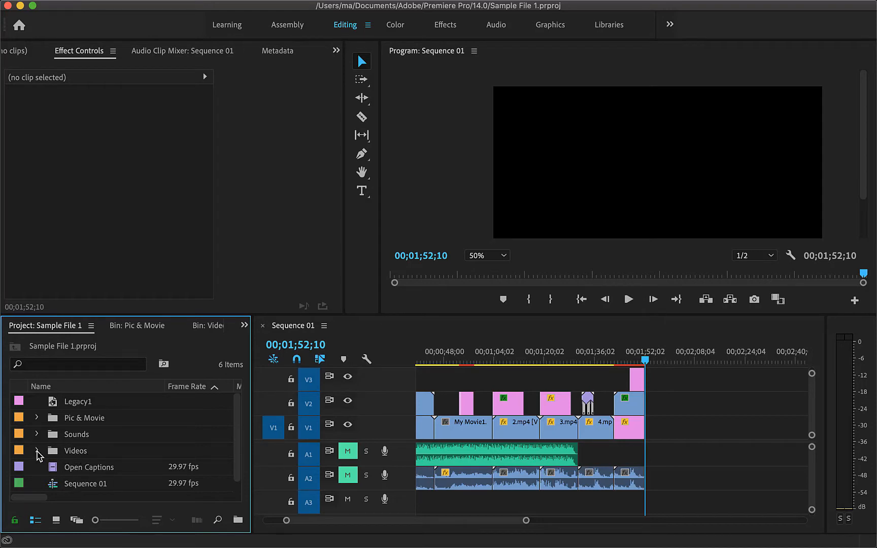
# Create a multi-camera source sequence from the Videos bin, named Video Clip Name + Multicam1 and synchronized by In Points
pyautogui.click(36, 451)
pyautogui.click(38, 451)
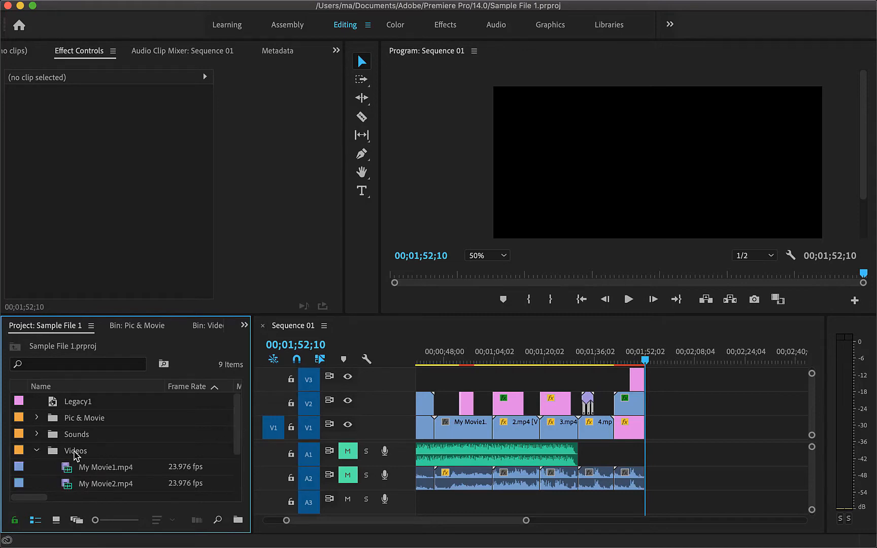
pyautogui.moveTo(237, 438); pyautogui.dragTo(191, 463)
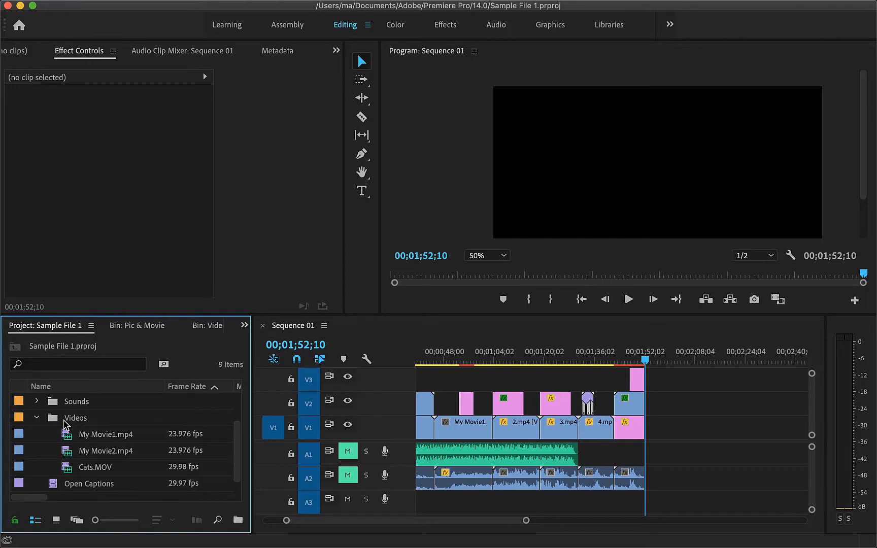
pyautogui.rightClick(79, 425)
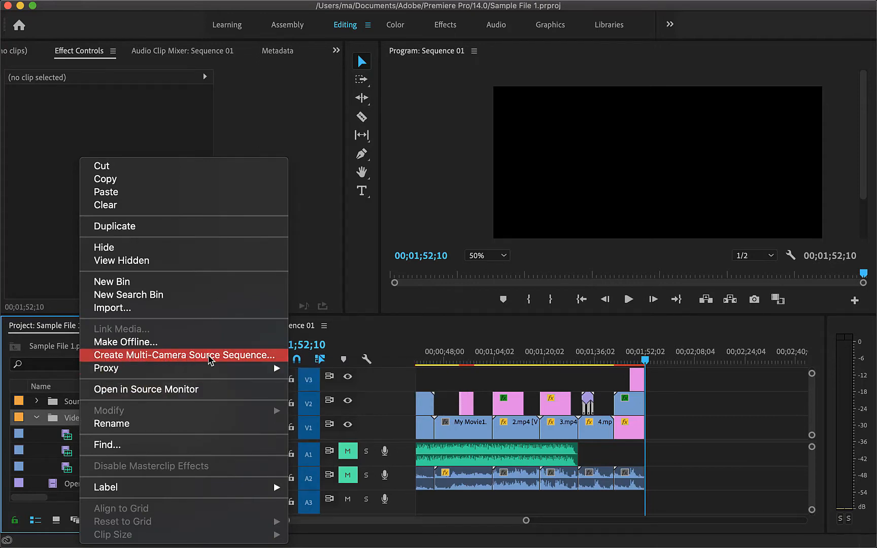
pyautogui.click(160, 361)
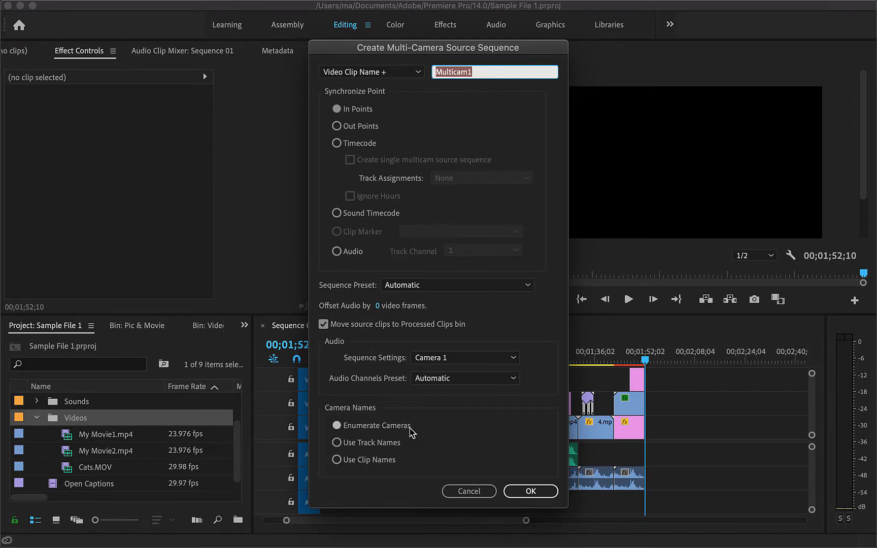
pyautogui.click(529, 491)
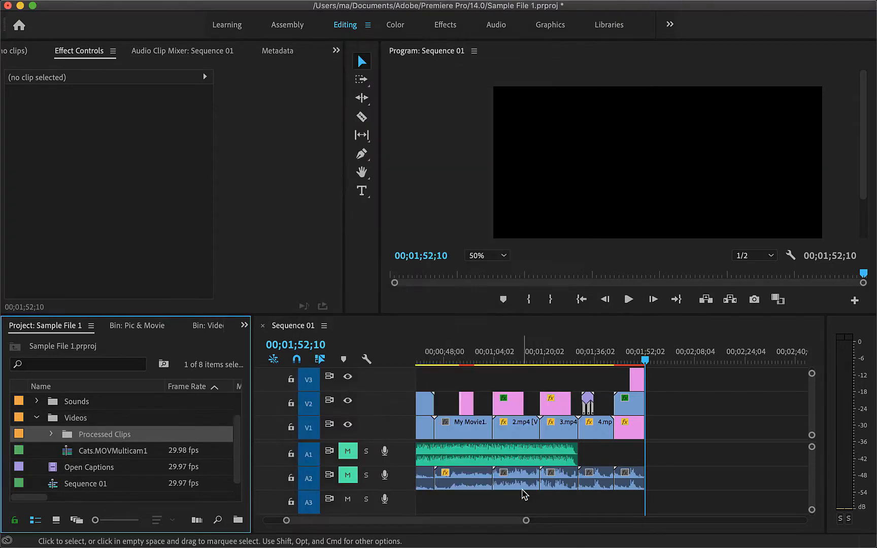
# Place the Cats.MOVMulticam1 sequence on tracks V1 and A2 of Sequence 01, a little after the last existing clip
pyautogui.click(109, 453)
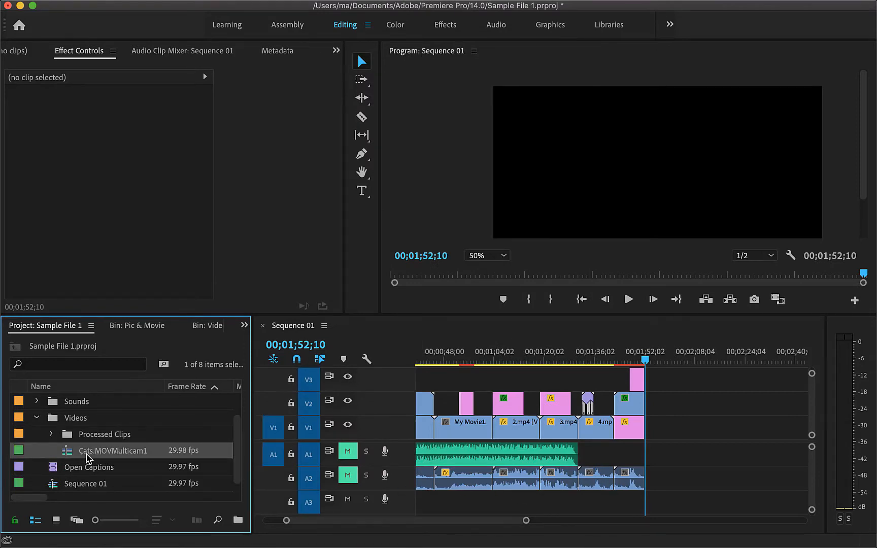
pyautogui.moveTo(104, 456); pyautogui.dragTo(699, 478)
pyautogui.click(689, 456)
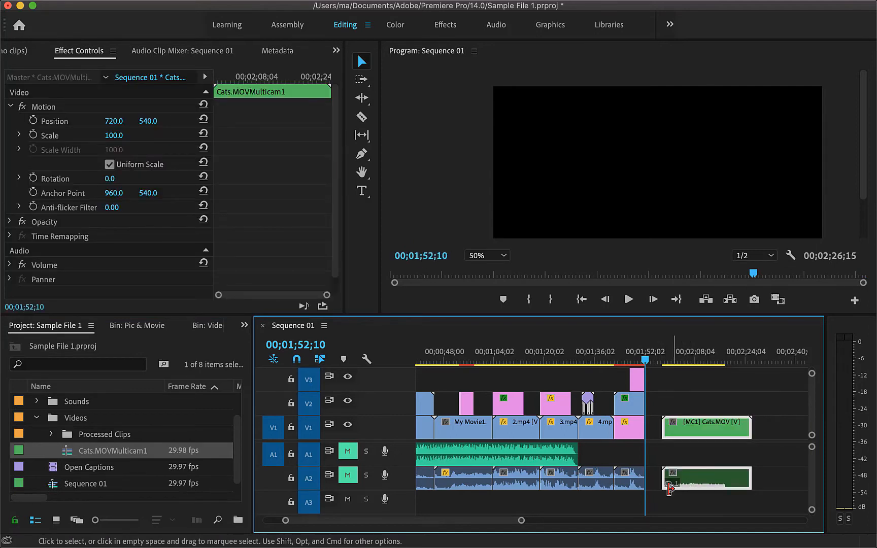
# Move the My Song.m4a clip along track A1 so it starts together with the multi-camera clip
pyautogui.scroll(-5, 672, 502)
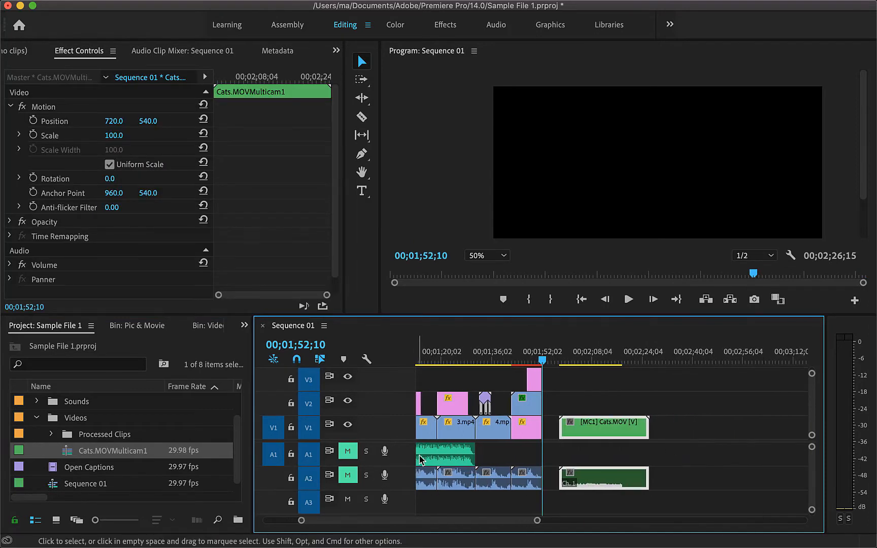
pyautogui.moveTo(427, 459); pyautogui.dragTo(719, 452)
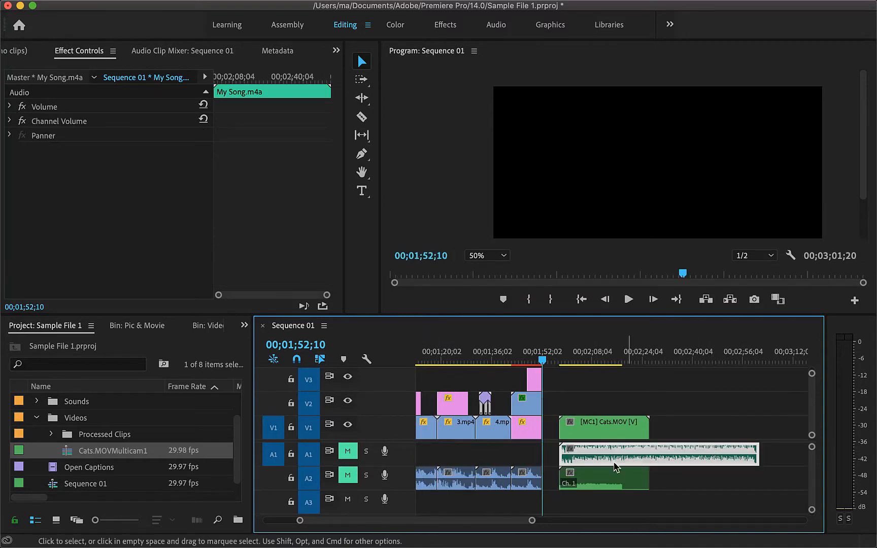
pyautogui.click(601, 399)
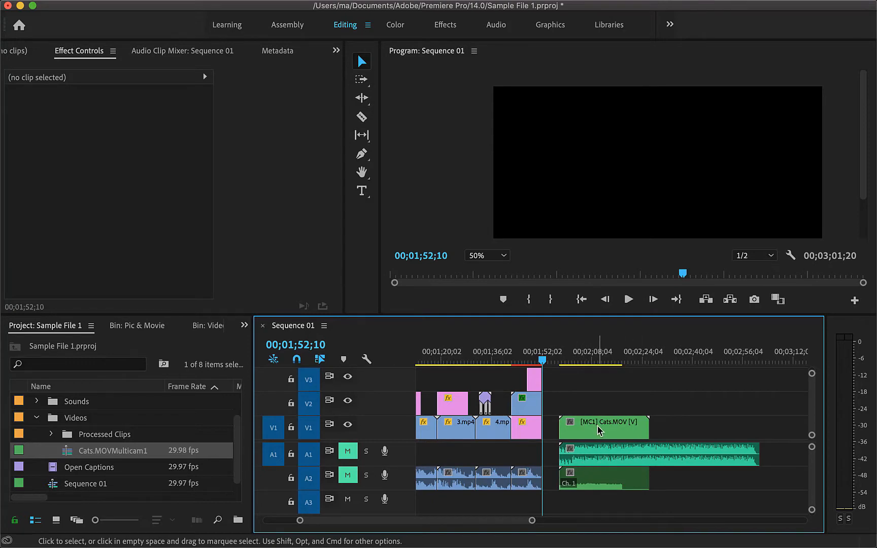
# Put the playhead at about 00;02;00;29 within the multi-camera clip and set the program monitor's display mode to Multi-Camera
pyautogui.click(584, 430)
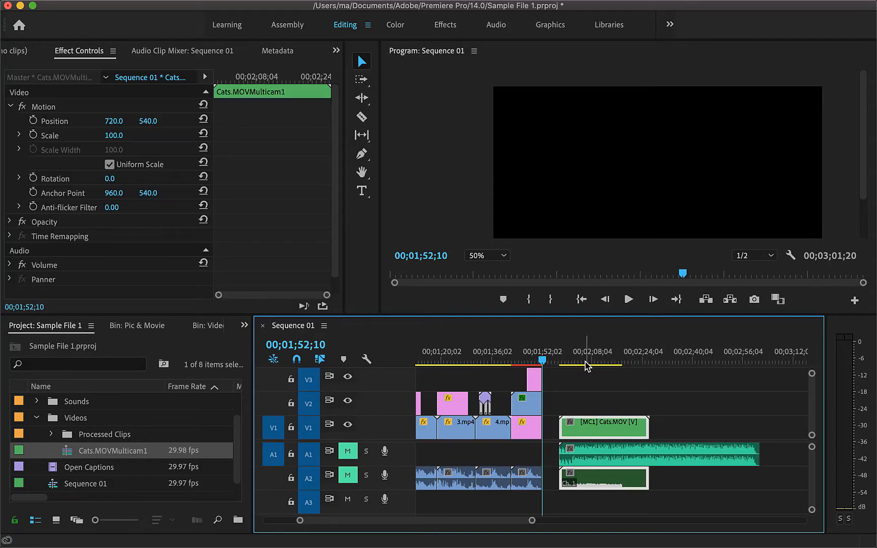
pyautogui.moveTo(585, 361)
pyautogui.mouseDown()
pyautogui.moveTo(560, 367)
pyautogui.moveTo(638, 366)
pyautogui.moveTo(570, 366)
pyautogui.mouseUp()
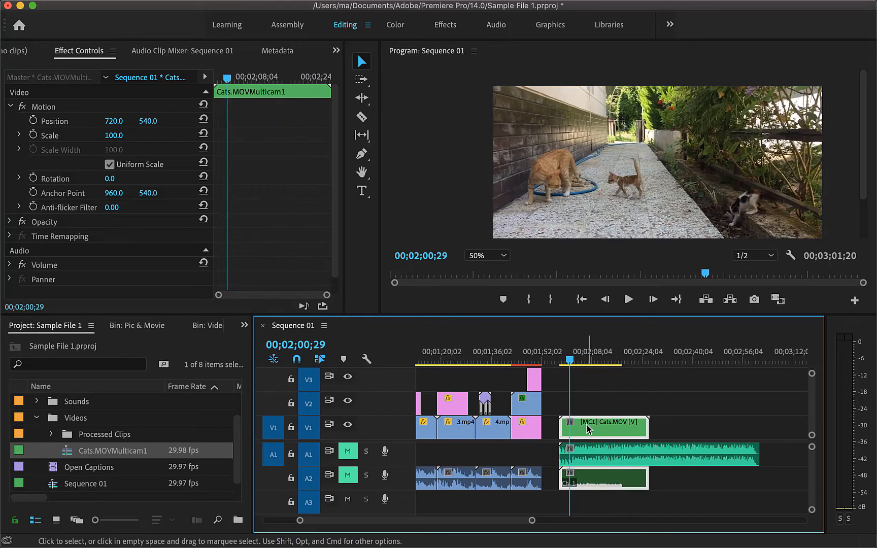
pyautogui.click(471, 159)
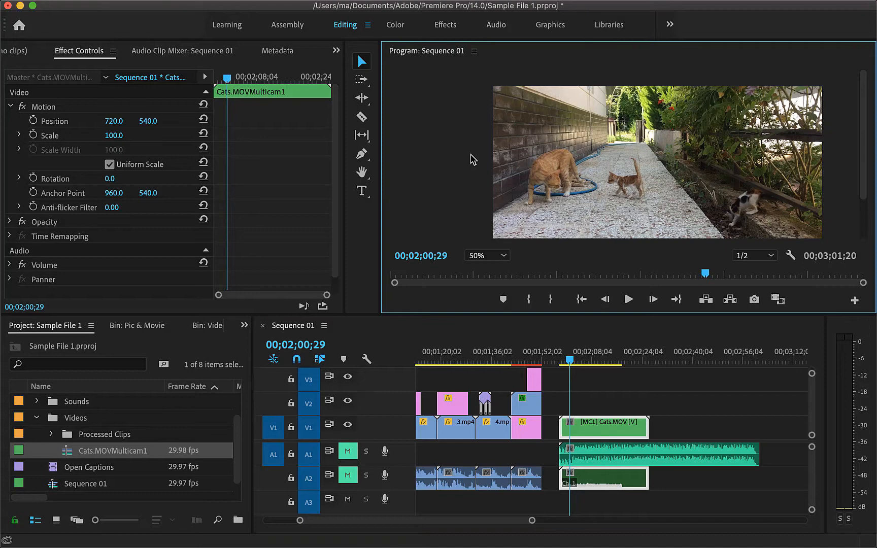
pyautogui.rightClick(546, 176)
pyautogui.moveTo(613, 537)
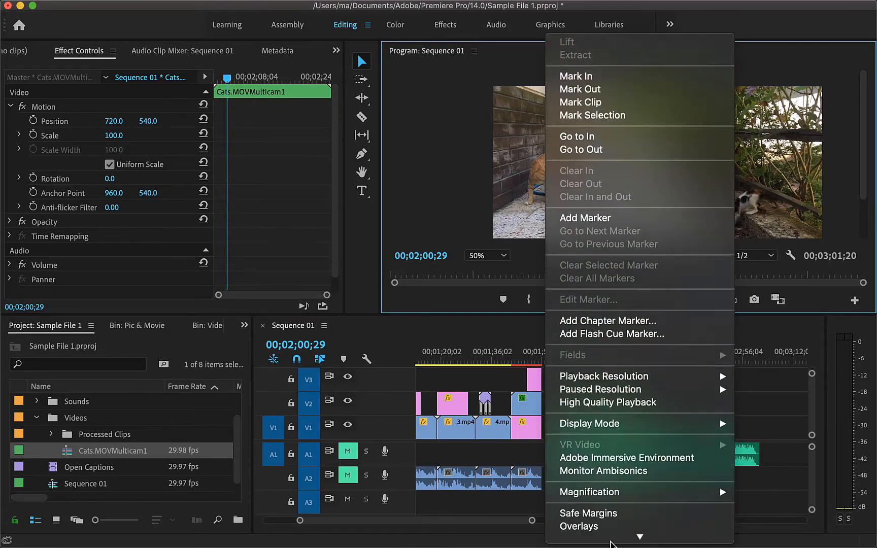
pyautogui.moveTo(671, 397)
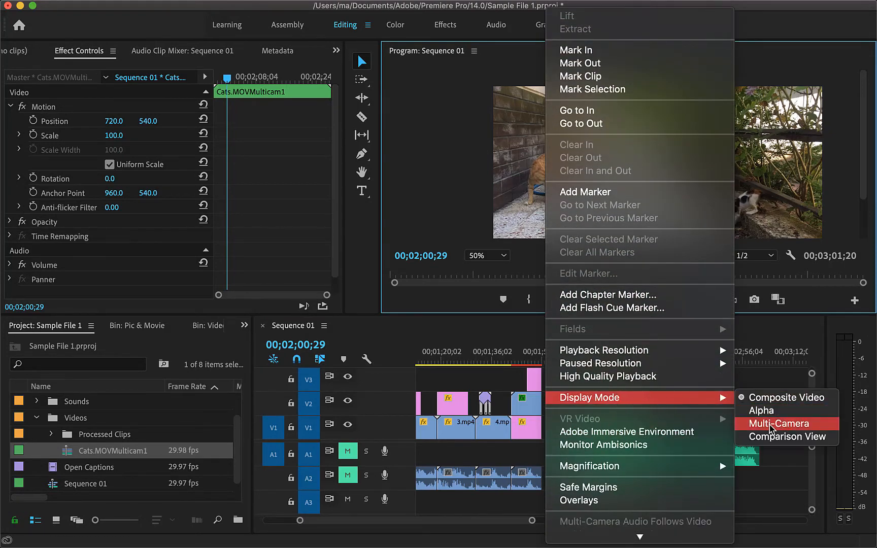
pyautogui.click(771, 427)
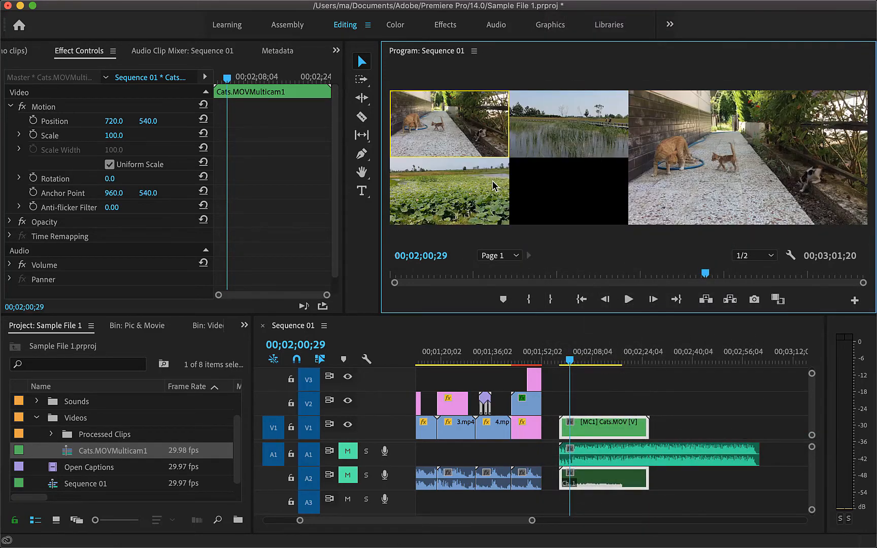
# Preview a few seconds of the multi-camera clip from its start to check the camera angles
pyautogui.click(356, 60)
pyautogui.moveTo(573, 366); pyautogui.dragTo(560, 370)
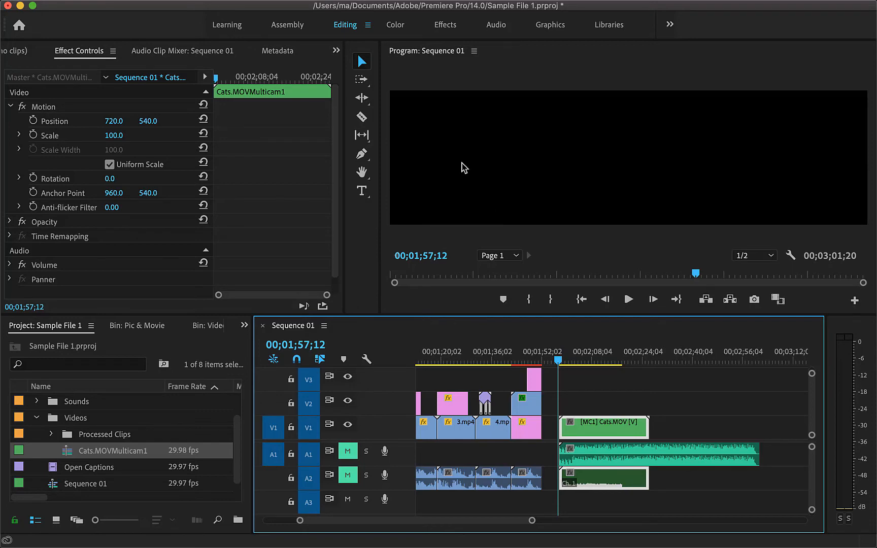
pyautogui.press('space')
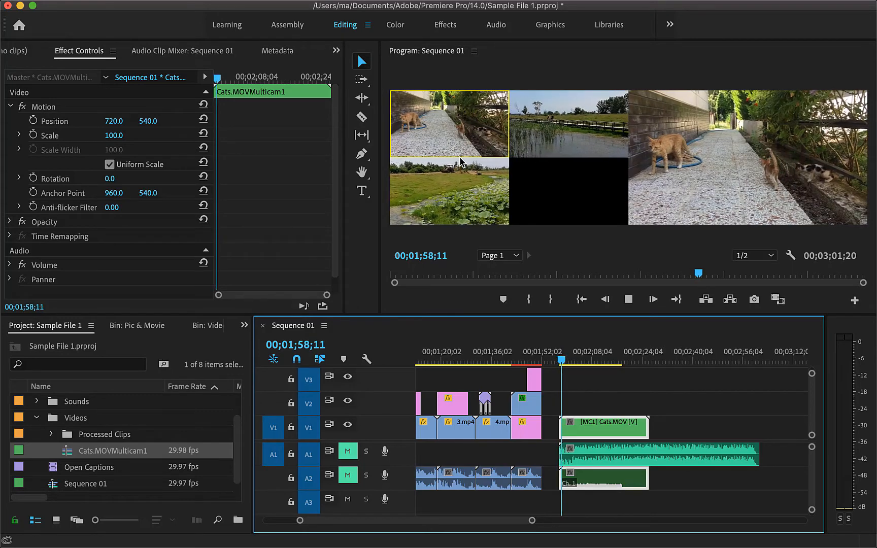
pyautogui.press('space')
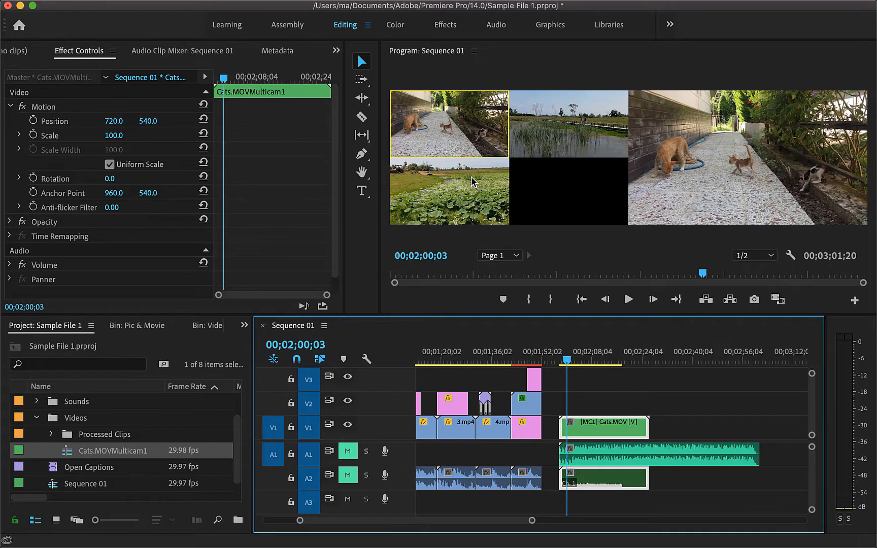
# Return the playhead to just before the multi-camera clip and unmute audio track A1
pyautogui.moveTo(582, 363); pyautogui.dragTo(558, 363)
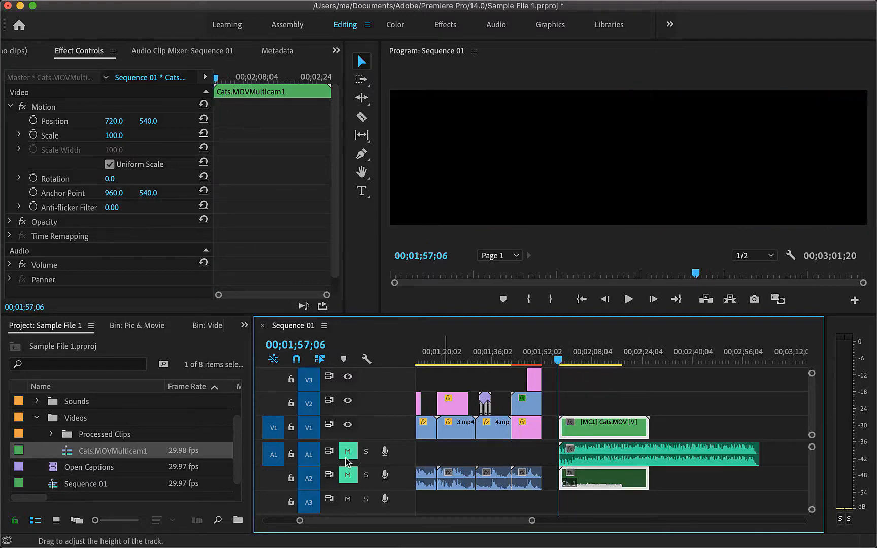
pyautogui.click(347, 452)
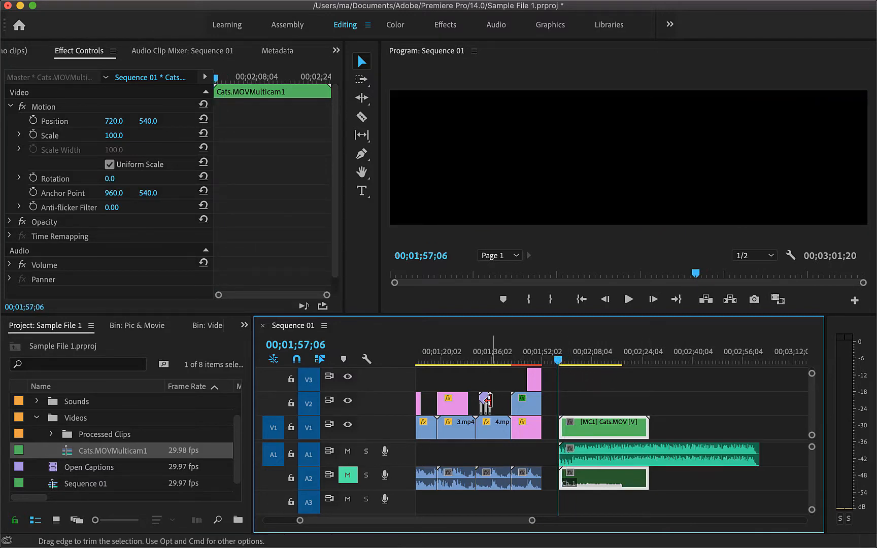
# Record live camera cuts by playing the multi-camera clip and repeatedly switching between the three angles, stopping at about 00;02;19;02
pyautogui.press('space')
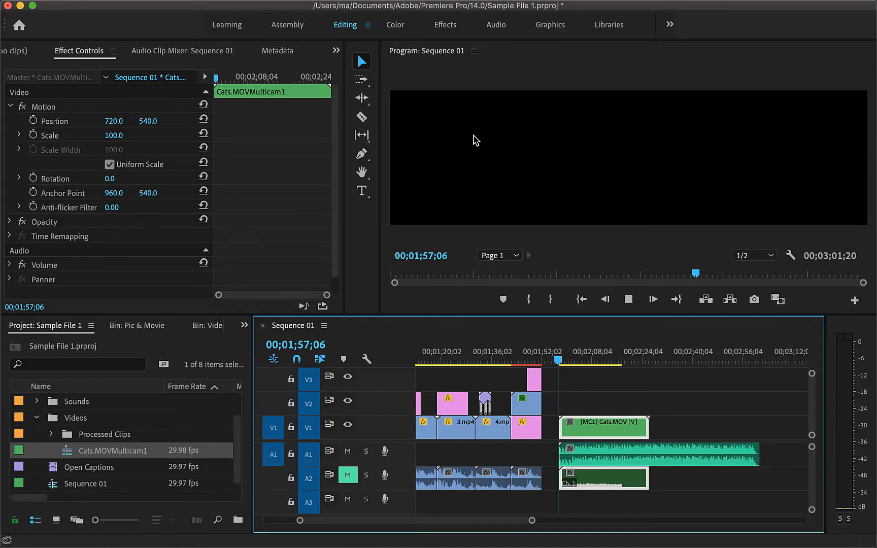
pyautogui.click(541, 134)
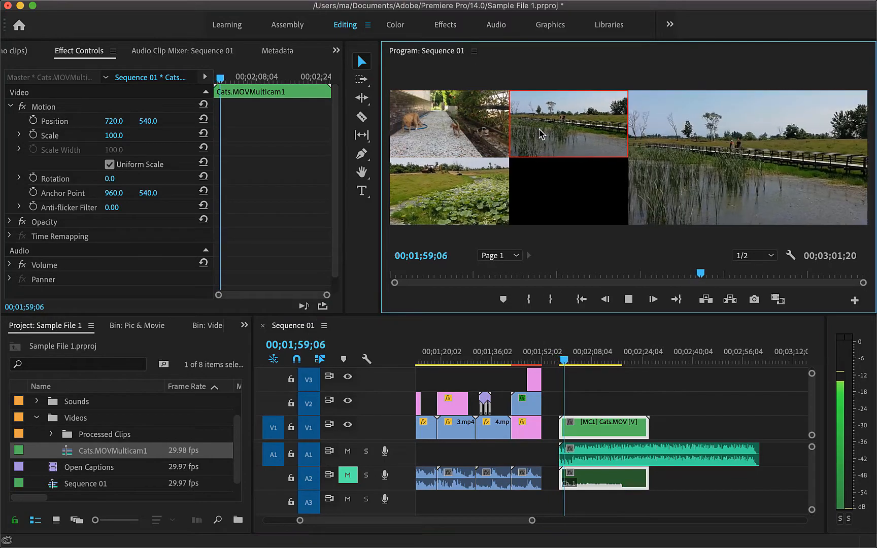
pyautogui.press('1')
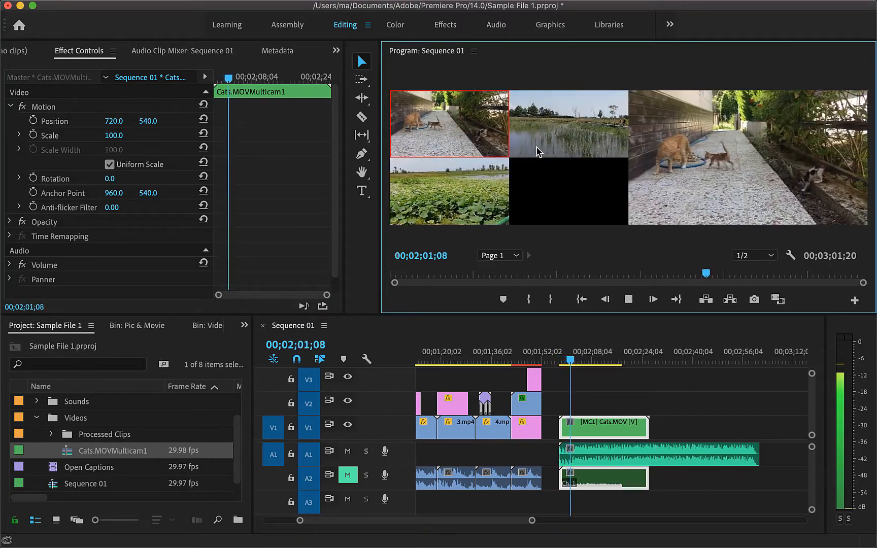
pyautogui.press('2')
pyautogui.press('3')
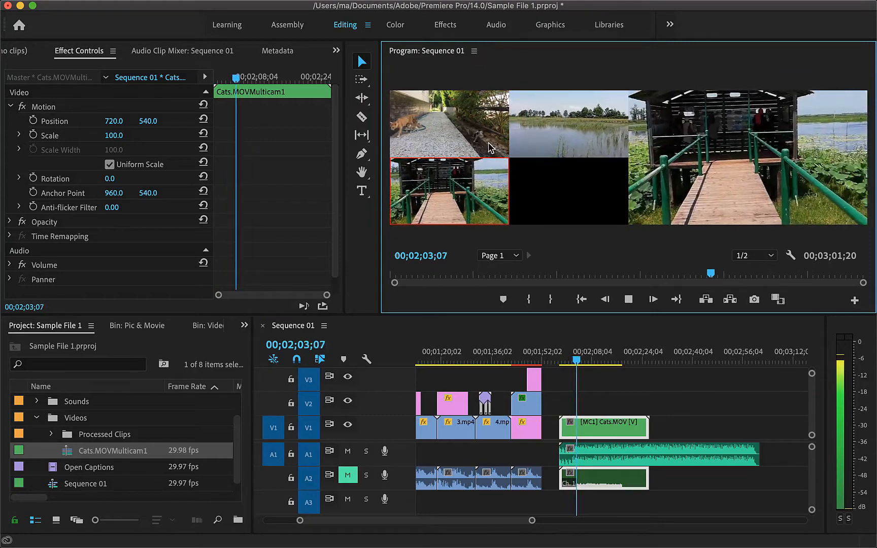
pyautogui.click(474, 139)
pyautogui.click(556, 137)
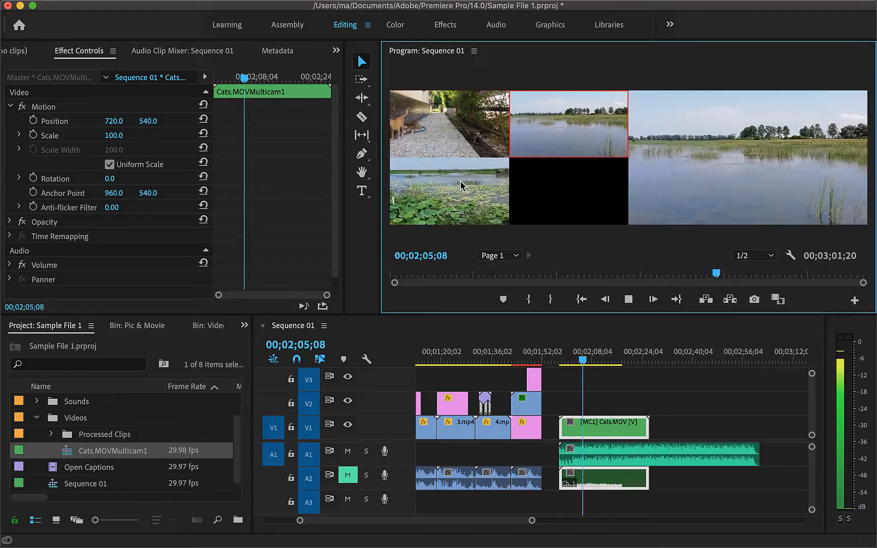
pyautogui.click(472, 138)
pyautogui.click(569, 137)
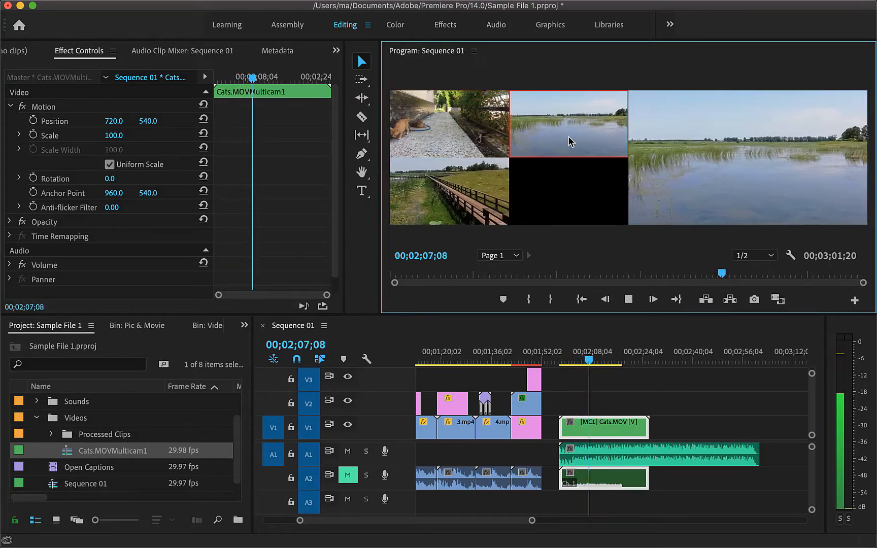
pyautogui.click(462, 185)
pyautogui.click(489, 135)
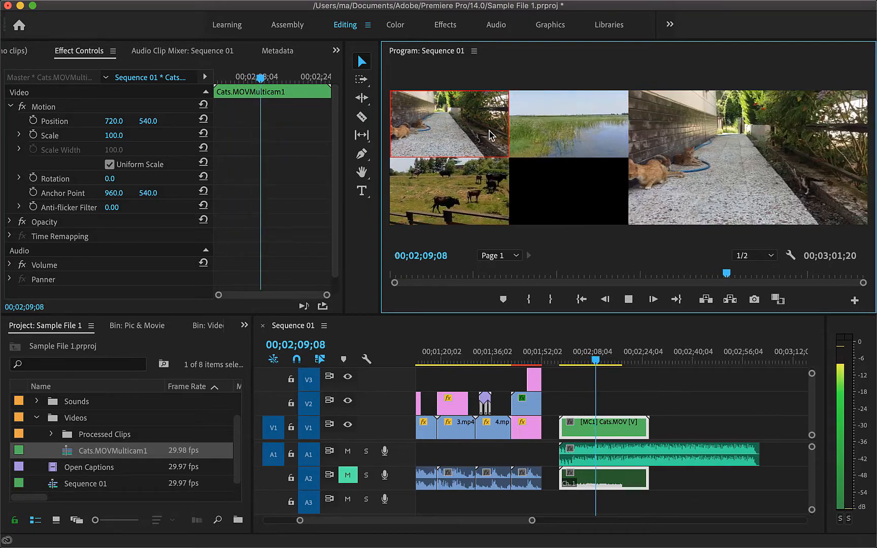
pyautogui.click(532, 136)
pyautogui.click(479, 175)
pyautogui.click(544, 132)
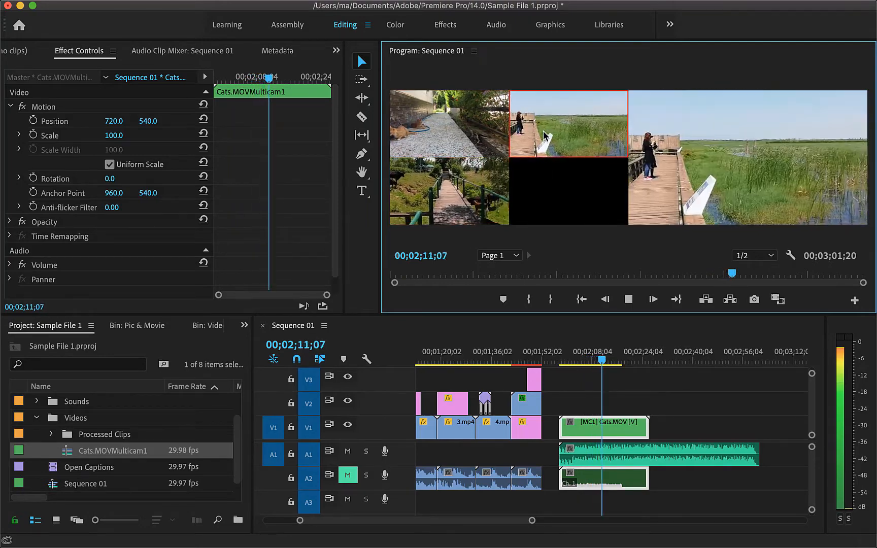
pyautogui.click(479, 177)
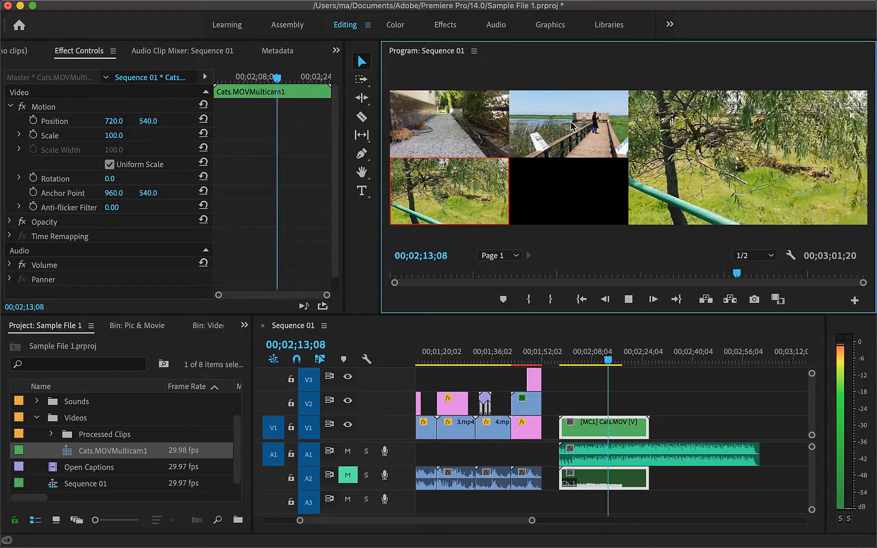
pyautogui.click(573, 126)
pyautogui.click(478, 182)
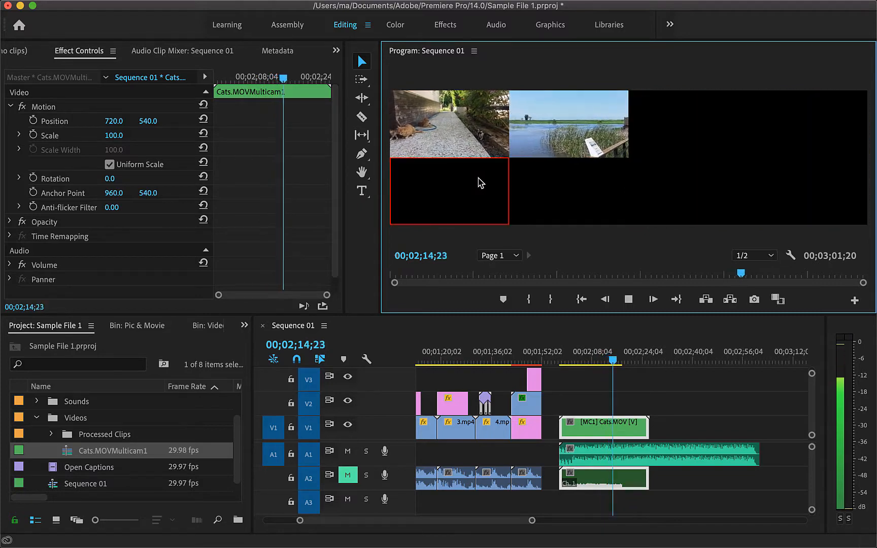
pyautogui.click(477, 128)
pyautogui.click(542, 130)
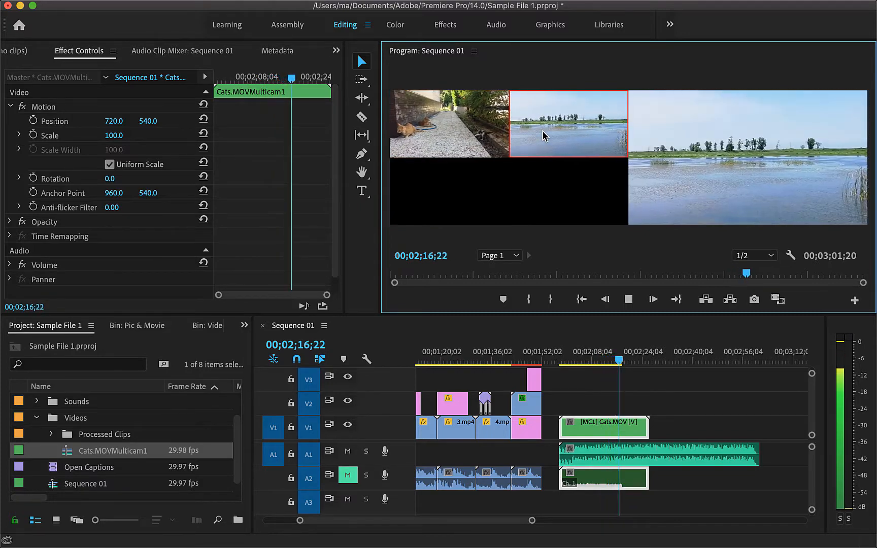
pyautogui.click(461, 131)
pyautogui.press('space')
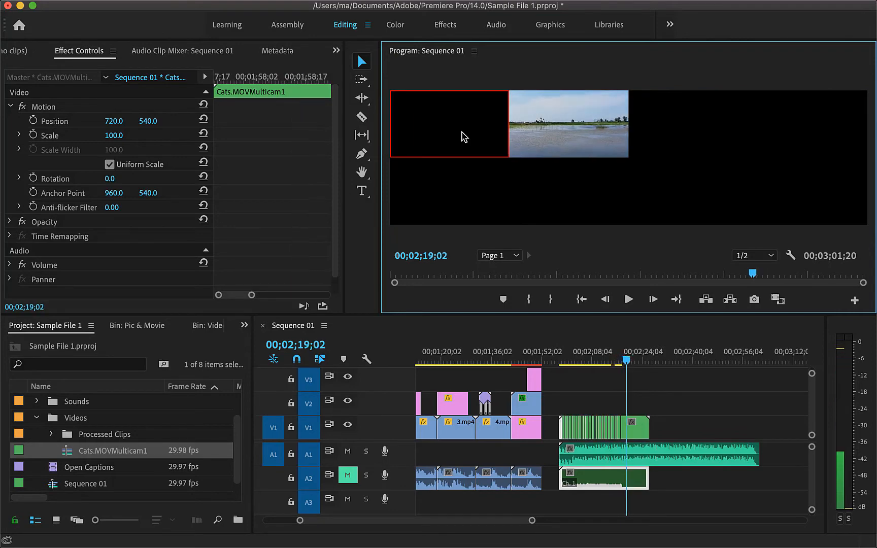
# Return the playhead to just before the multi-camera clip and examine its recorded camera cuts up close in the timeline
pyautogui.click(556, 358)
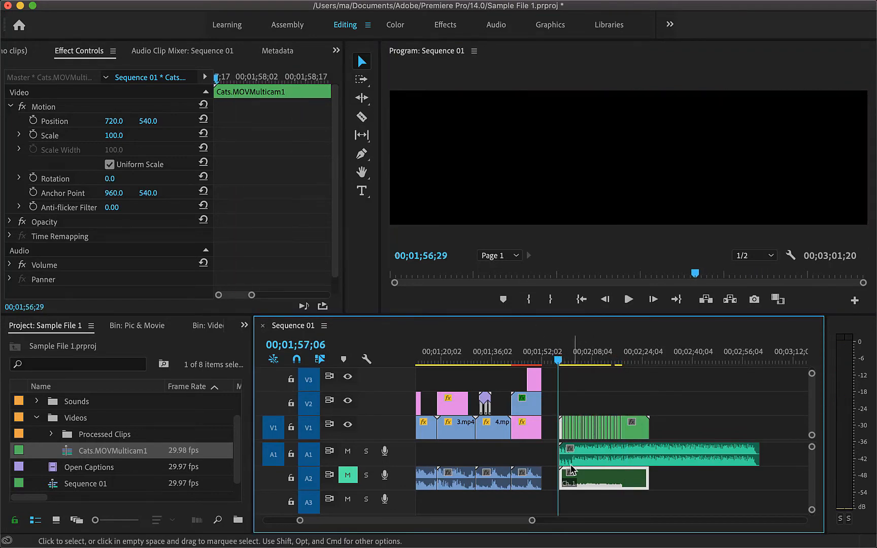
pyautogui.moveTo(532, 521); pyautogui.dragTo(446, 520)
pyautogui.hscroll(3, 550, 477)
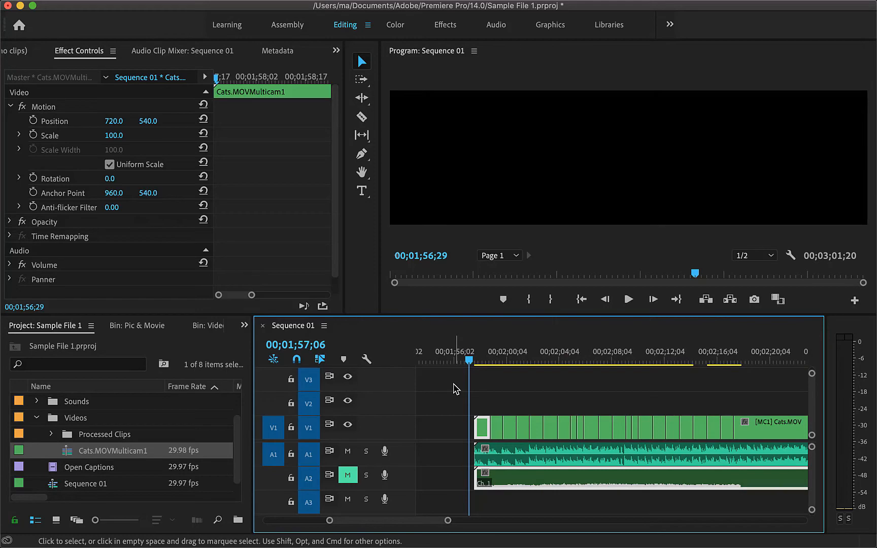
# Return the playhead to just before the multi-camera clip, at 00;01;57;11, and set the Program monitor's display mode to Composite Video
pyautogui.press('space')
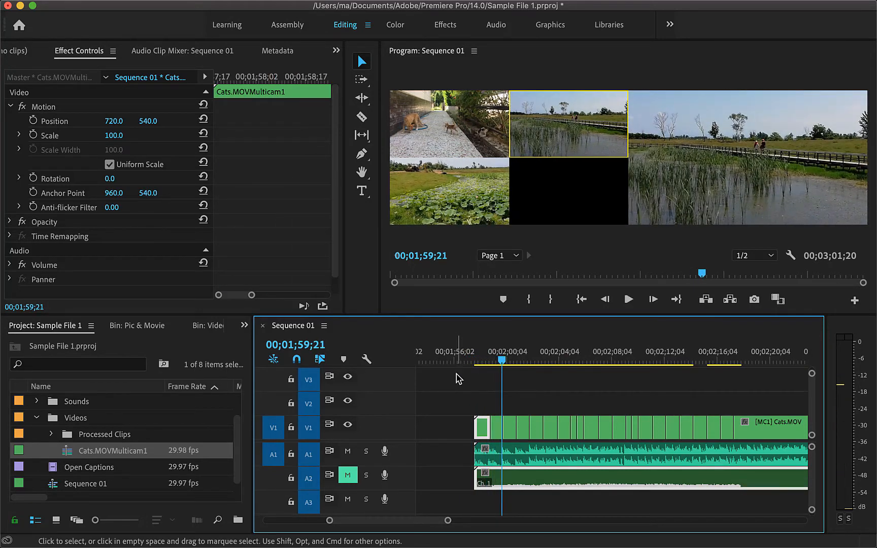
pyautogui.click(462, 363)
pyautogui.moveTo(463, 362); pyautogui.dragTo(472, 363)
pyautogui.rightClick(545, 197)
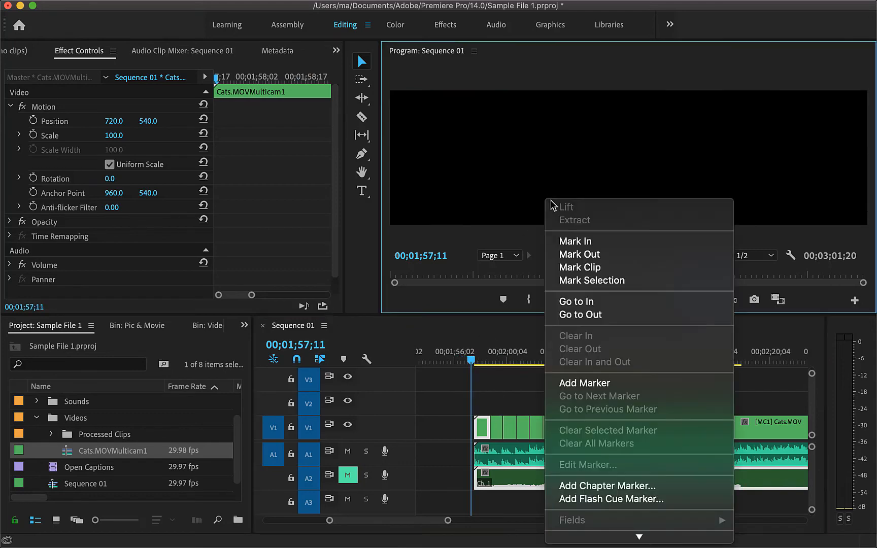
pyautogui.scroll(-5, 624, 472)
pyautogui.moveTo(617, 459)
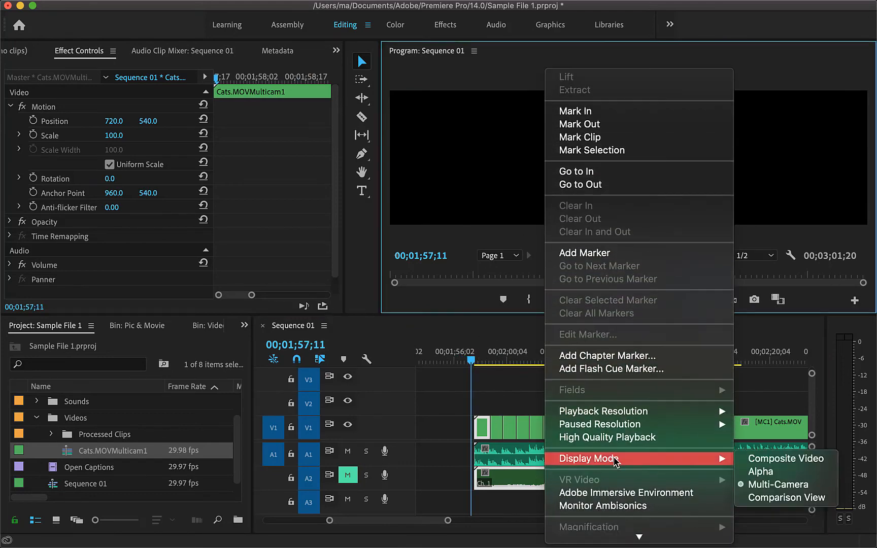
pyautogui.click(759, 459)
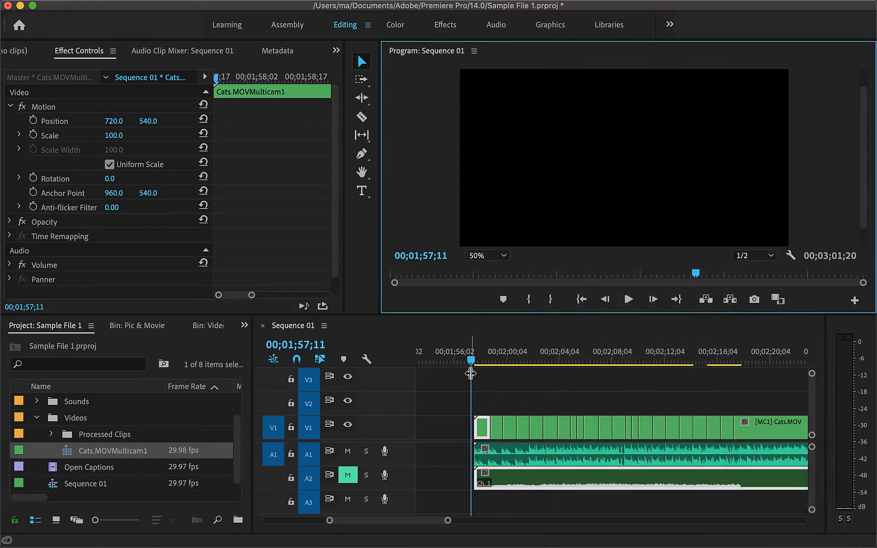
# Play back the recorded camera cuts with the music through the end of the footage, stopping at about 00;02;18;12
pyautogui.press('space')
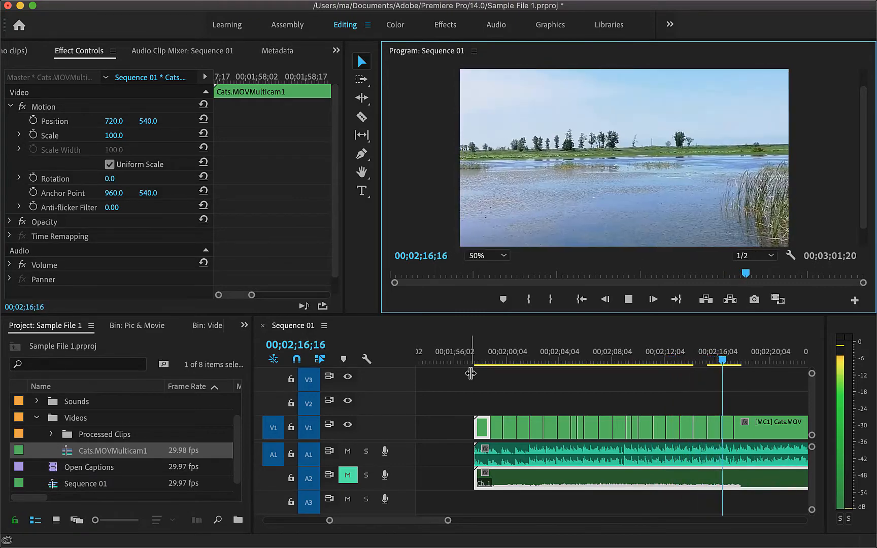
pyautogui.press('space')
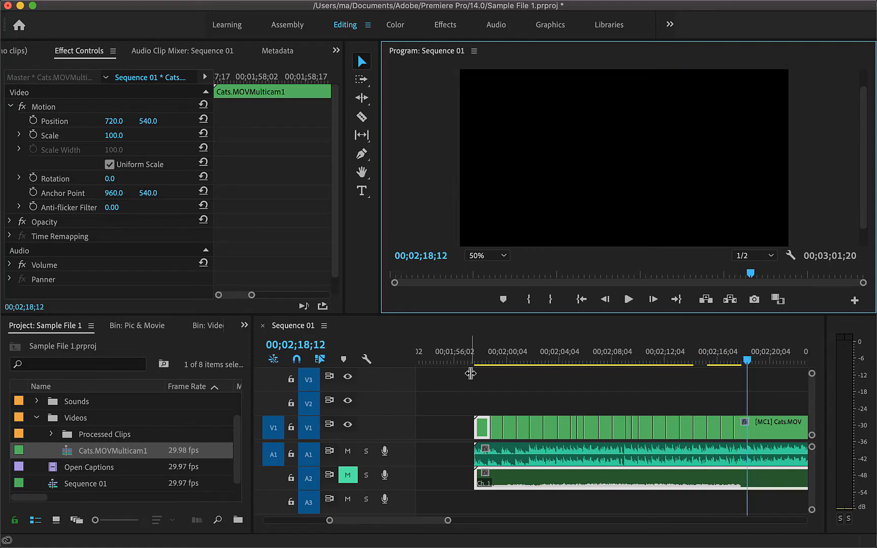